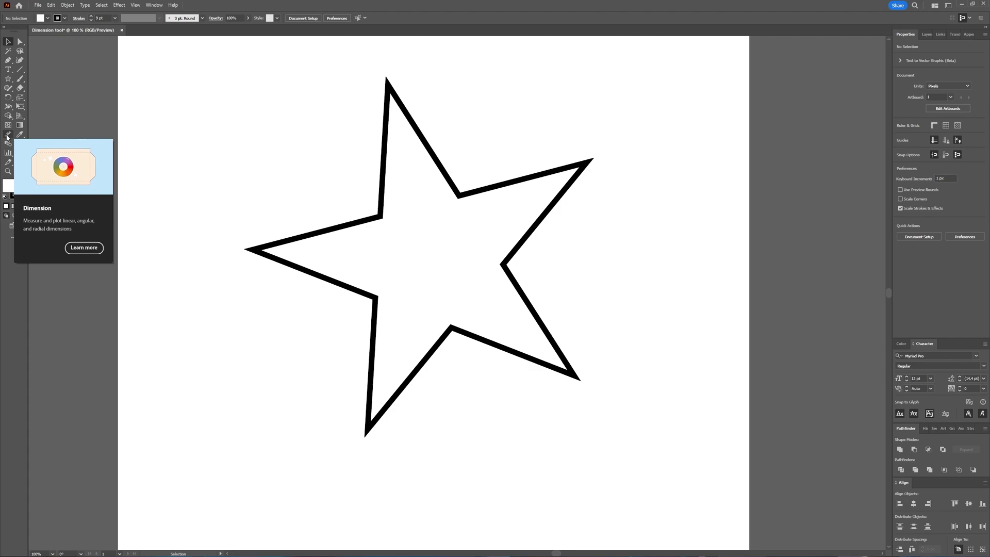
Step: Dimension the star's inner notch at 150 px and its bottom-to-right tip span at 382 px
left_click(7, 136)
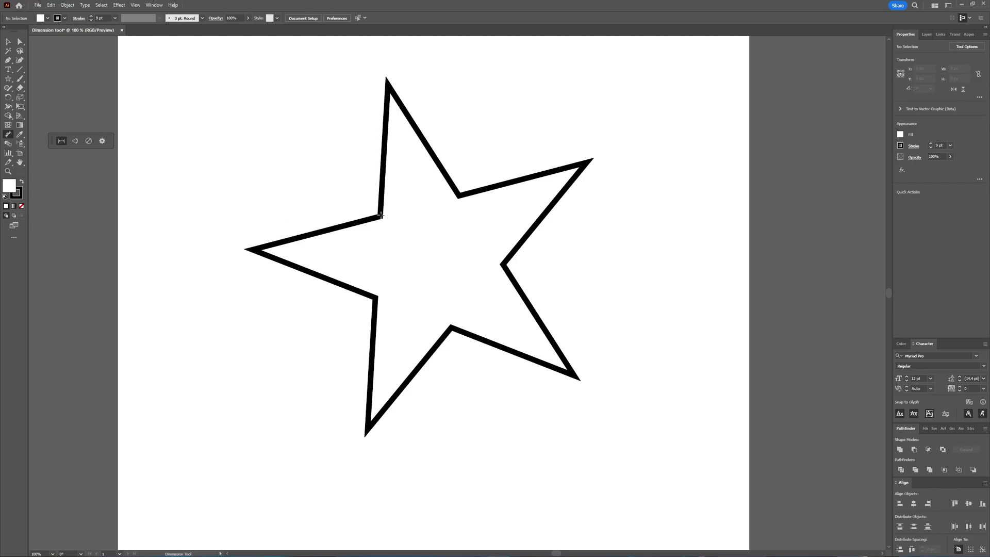
left_click_drag(378, 214, 462, 193)
left_click(470, 231)
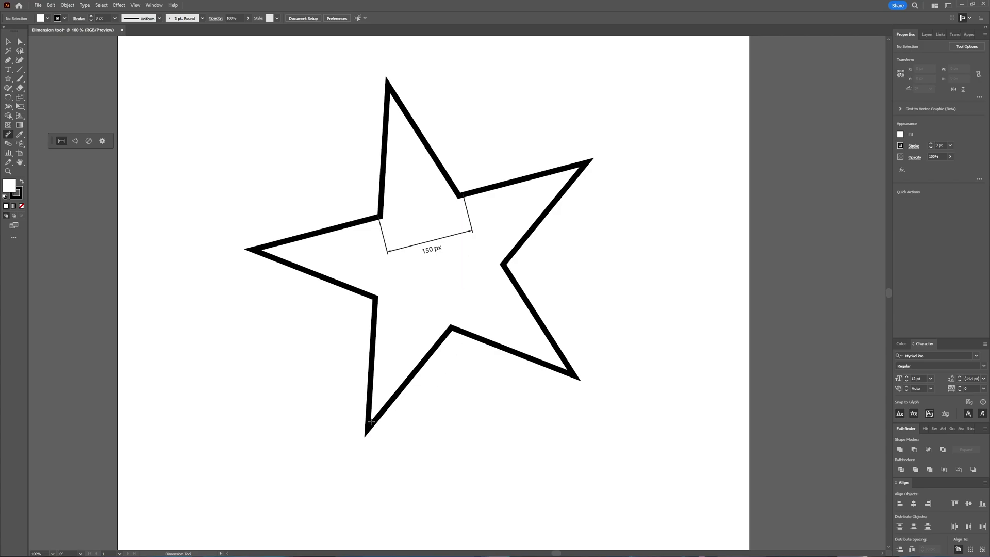
left_click_drag(364, 436, 580, 379)
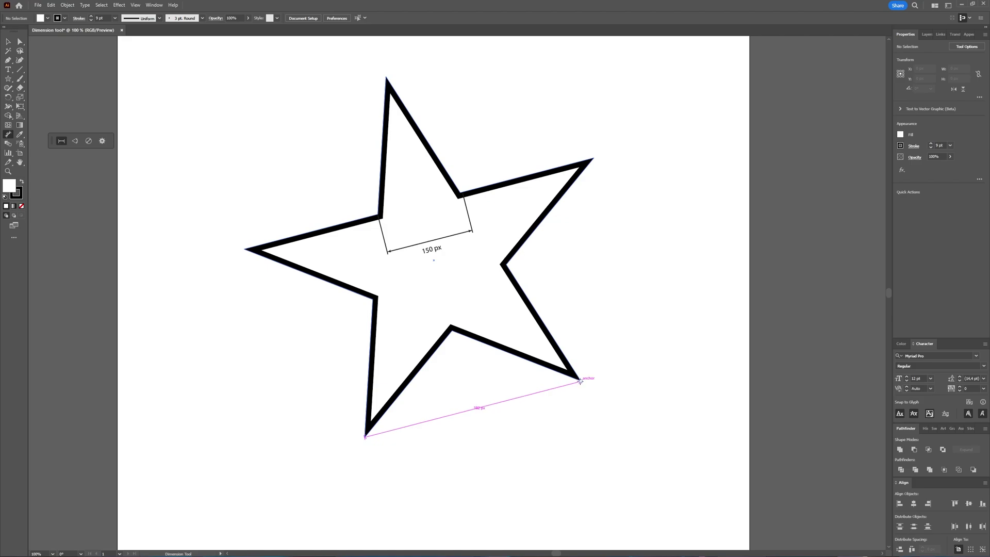
left_click(487, 300)
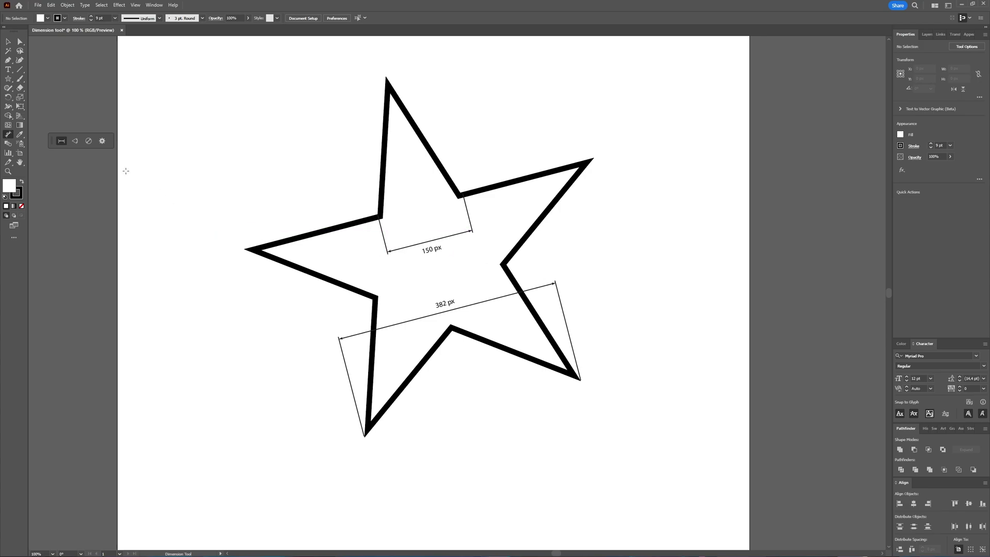
Step: Add angular dimensions: 108° at the star's upper inner corner and 252° at the left inner vertex
left_click(75, 141)
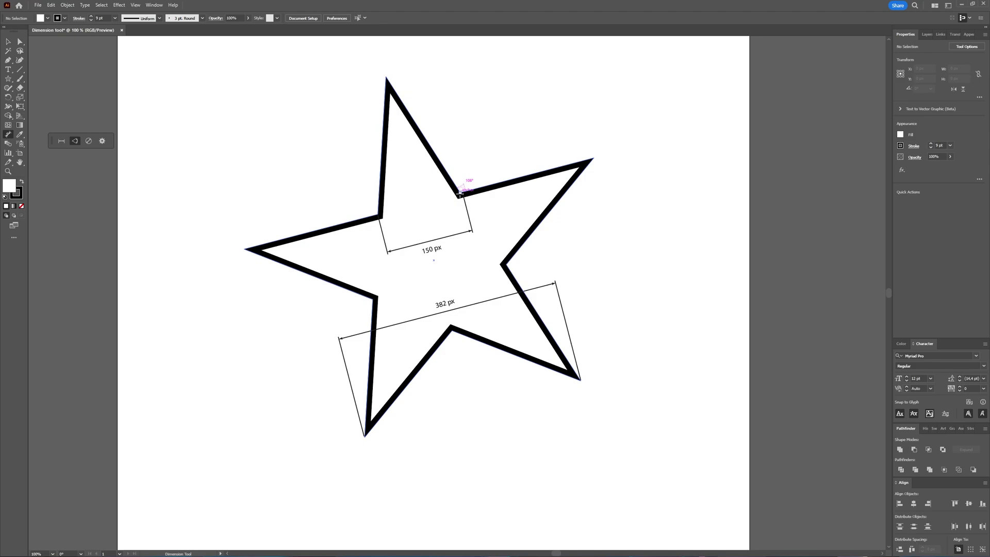
left_click_drag(460, 193, 492, 142)
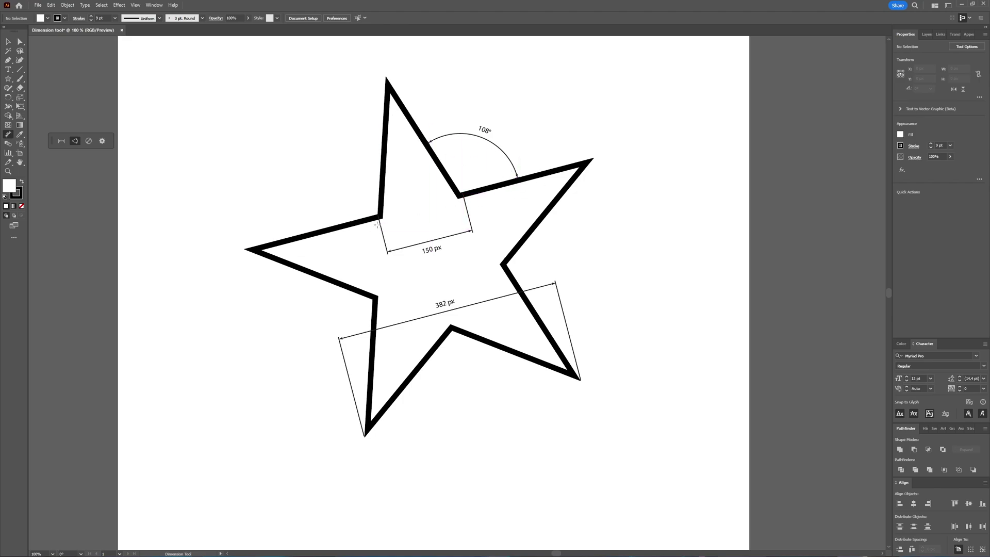
left_click(372, 299)
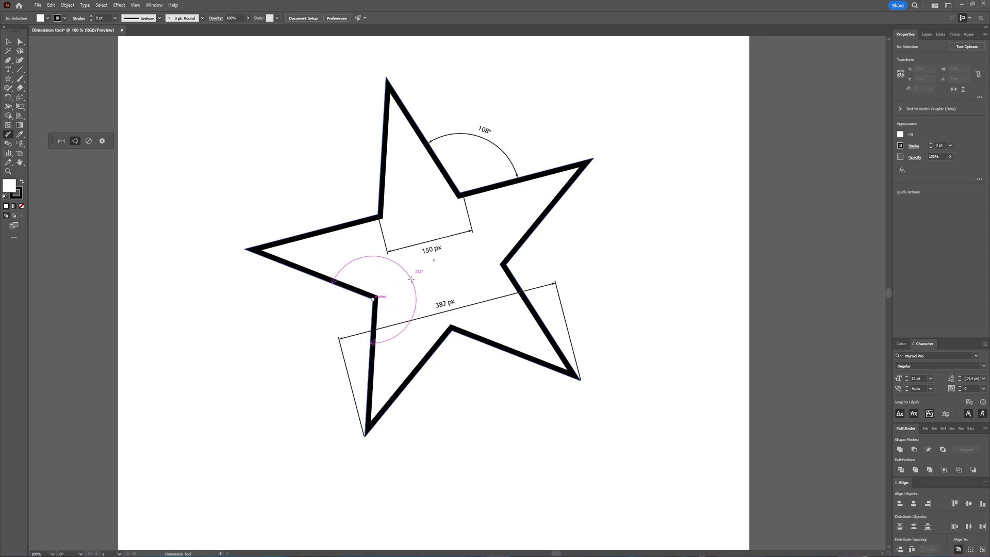
left_click(411, 278)
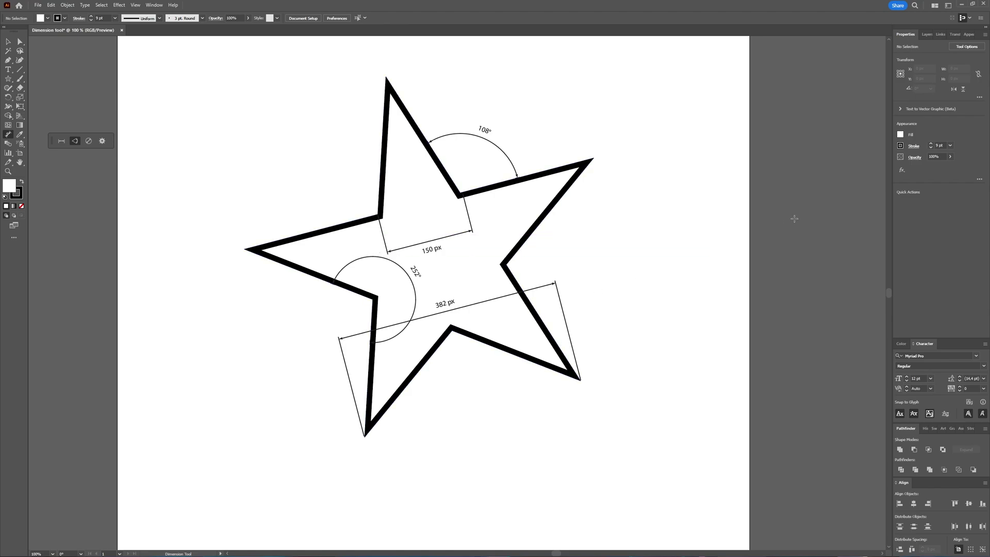
Step: Lock Layer 1 and marquee-select all the dimensions over the star
left_click(928, 37)
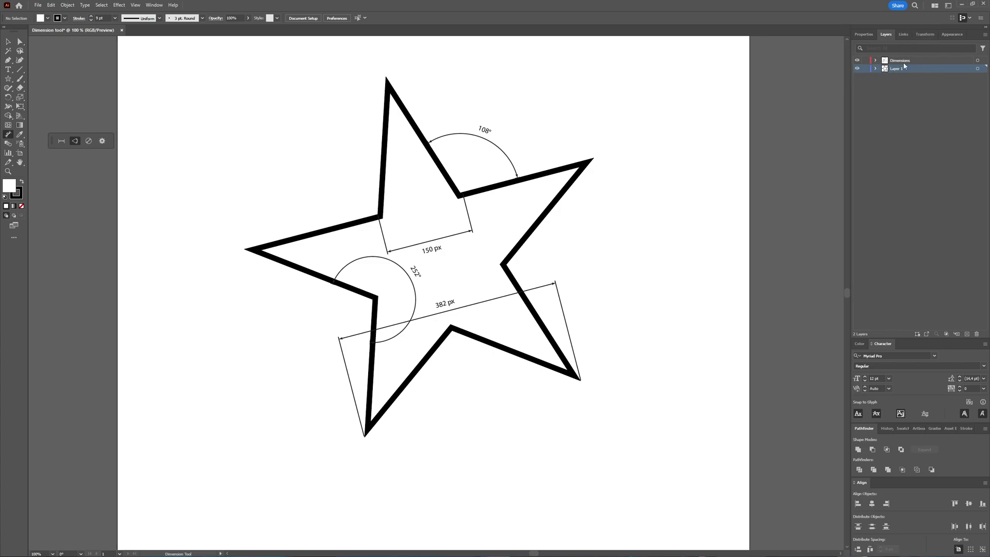
left_click(866, 70)
left_click(8, 41)
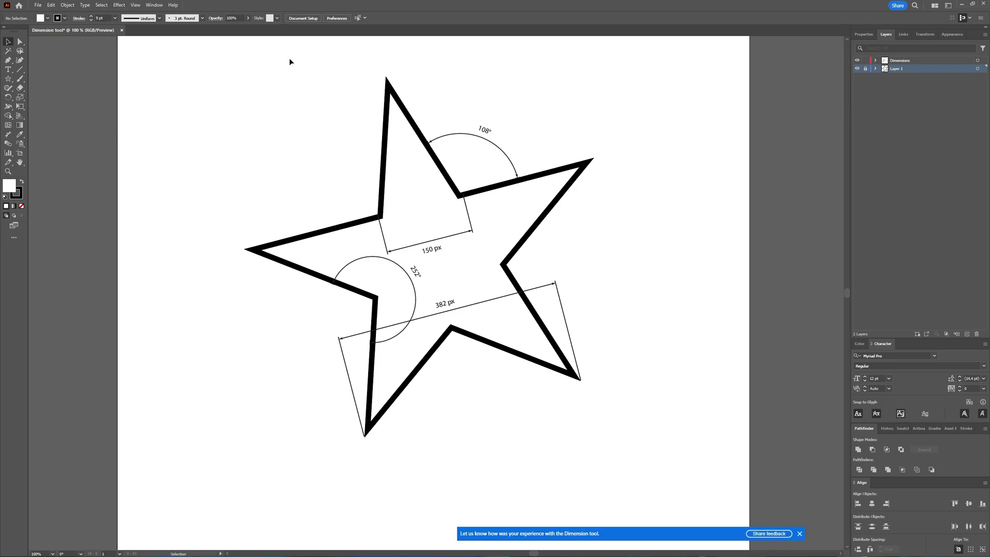
left_click_drag(289, 59, 664, 402)
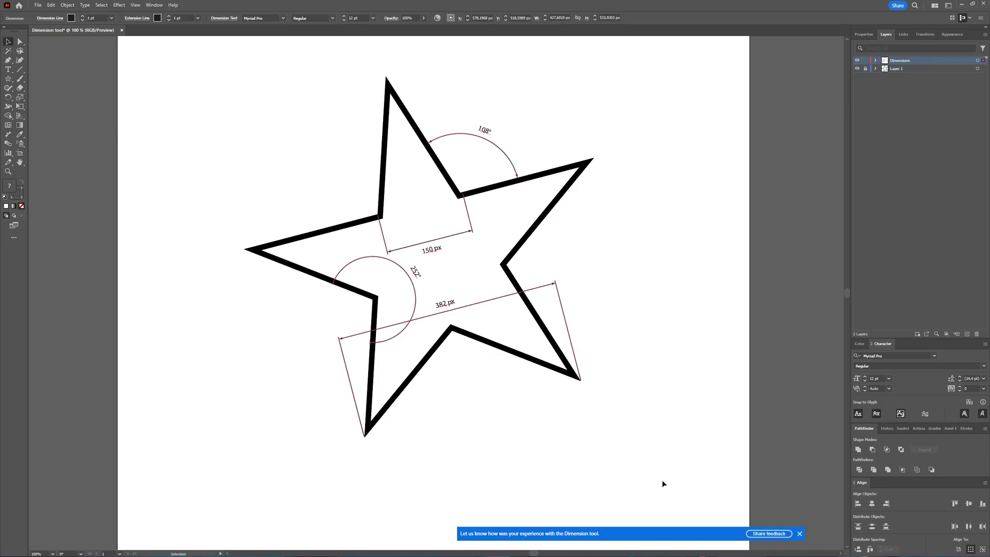
left_click(799, 533)
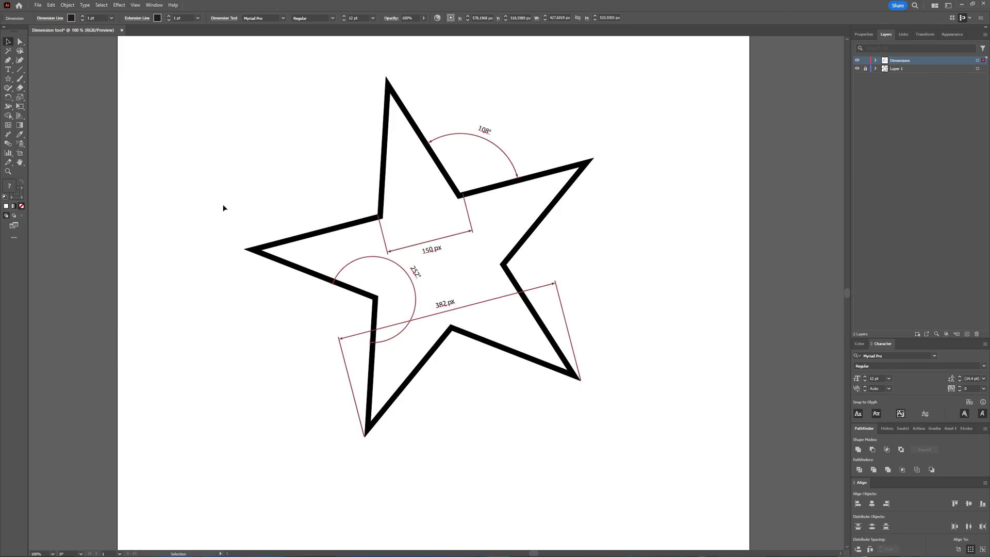
Step: Set the Dimension Line Color to violet (R 89, G 17, B 201)
left_click(863, 35)
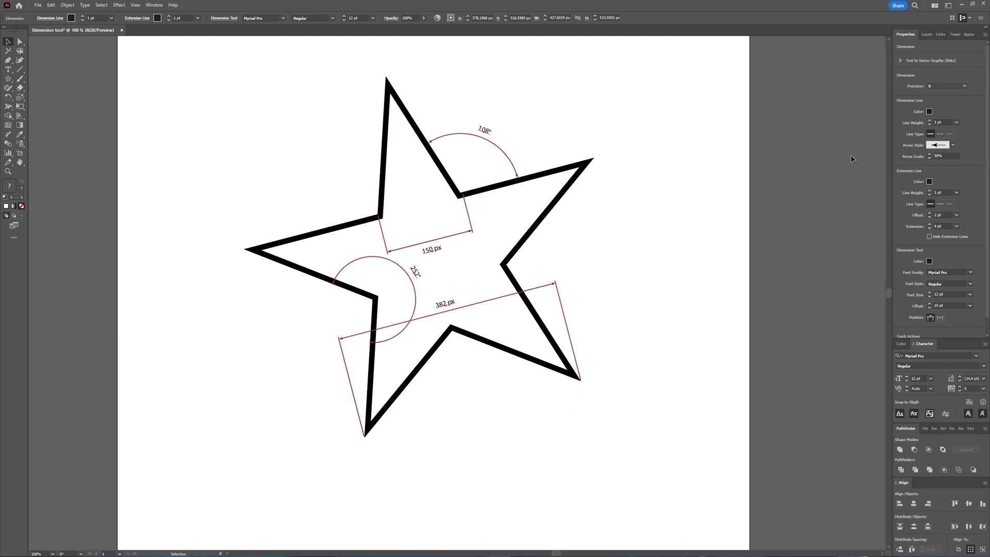
left_click(929, 112)
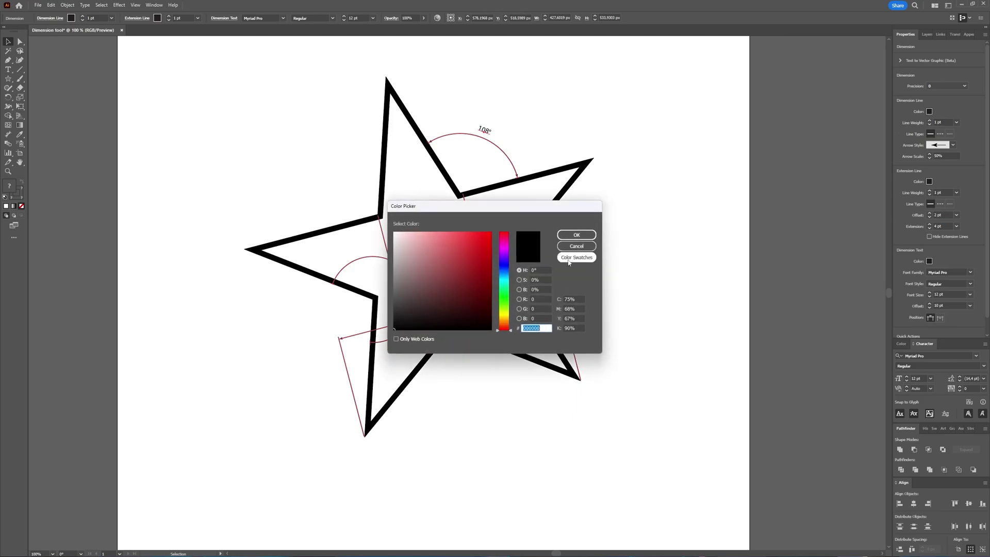
left_click(504, 257)
left_click(491, 247)
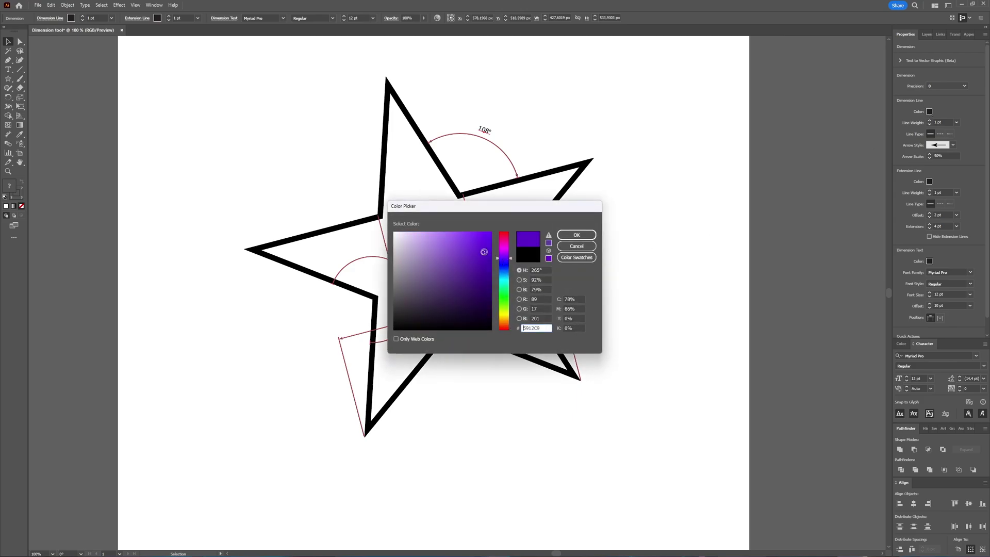
left_click(579, 234)
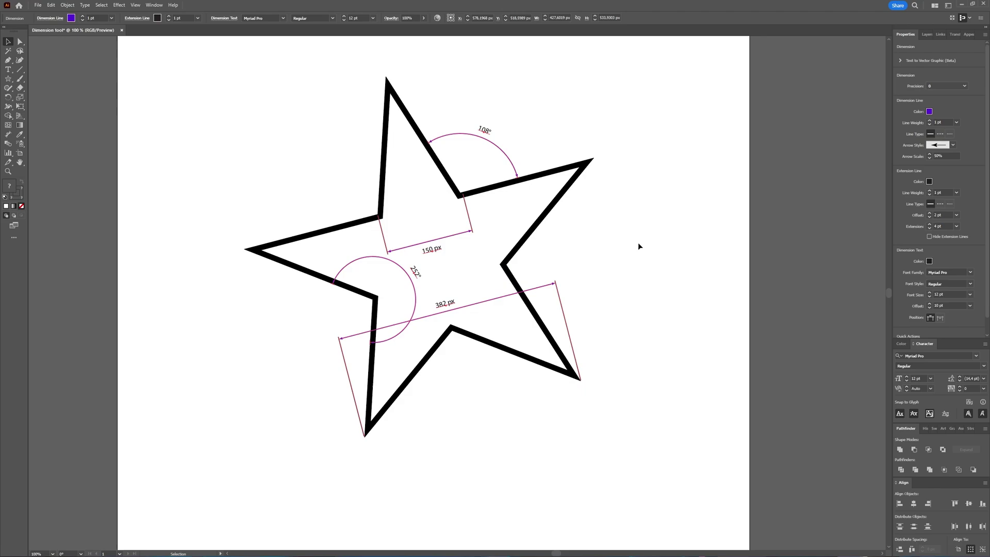
Step: Set the Dimension Line Weight to 5 pt
left_click(957, 123)
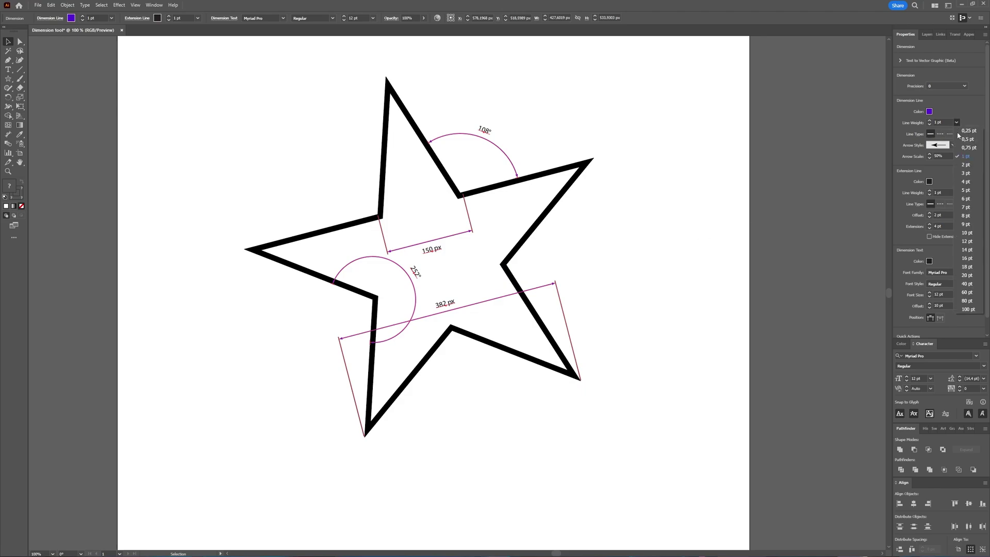
left_click(971, 226)
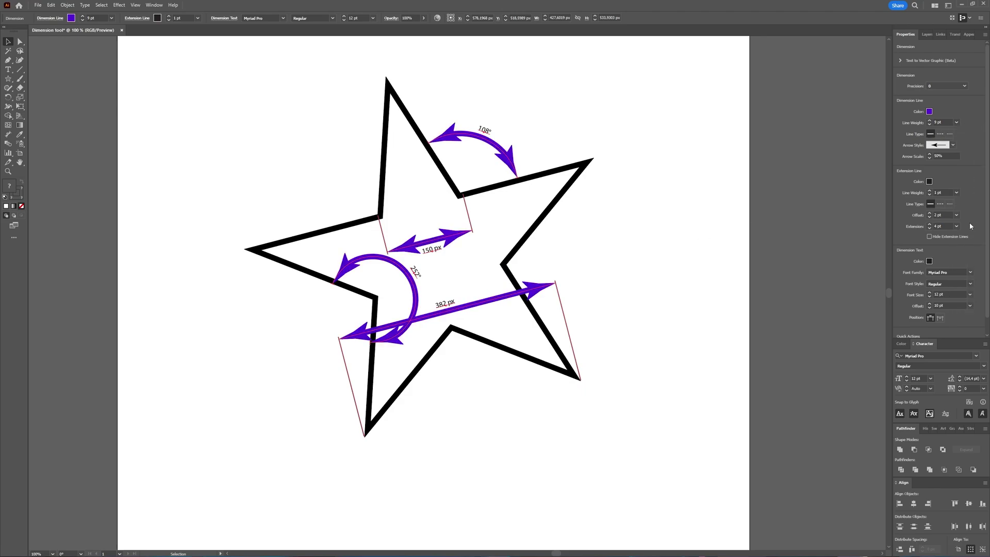
left_click(953, 145)
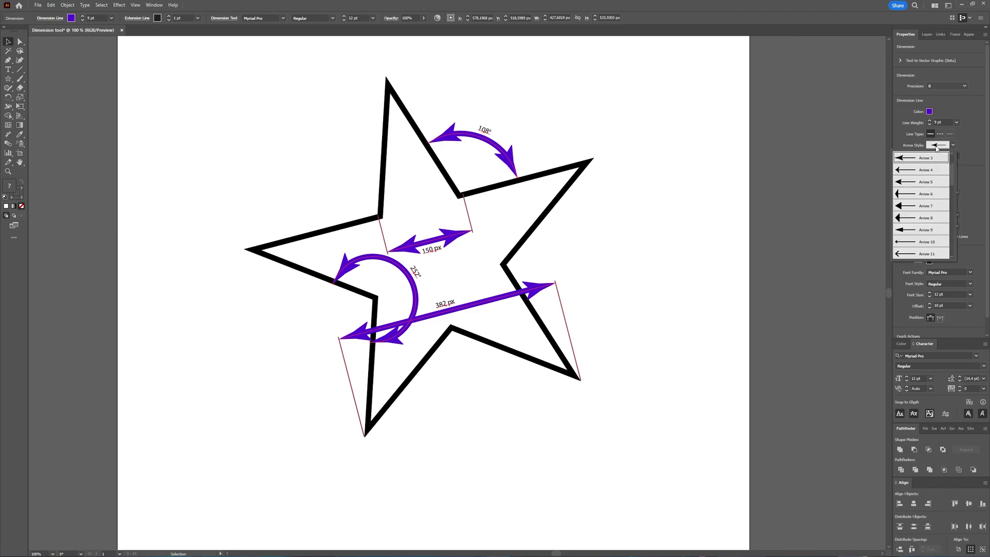
left_click(957, 126)
left_click(957, 123)
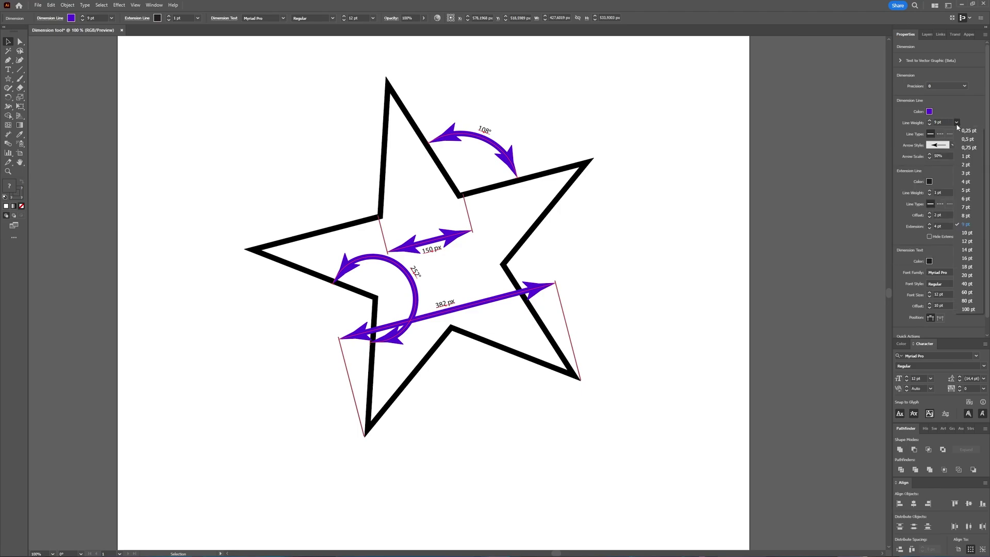
left_click(971, 195)
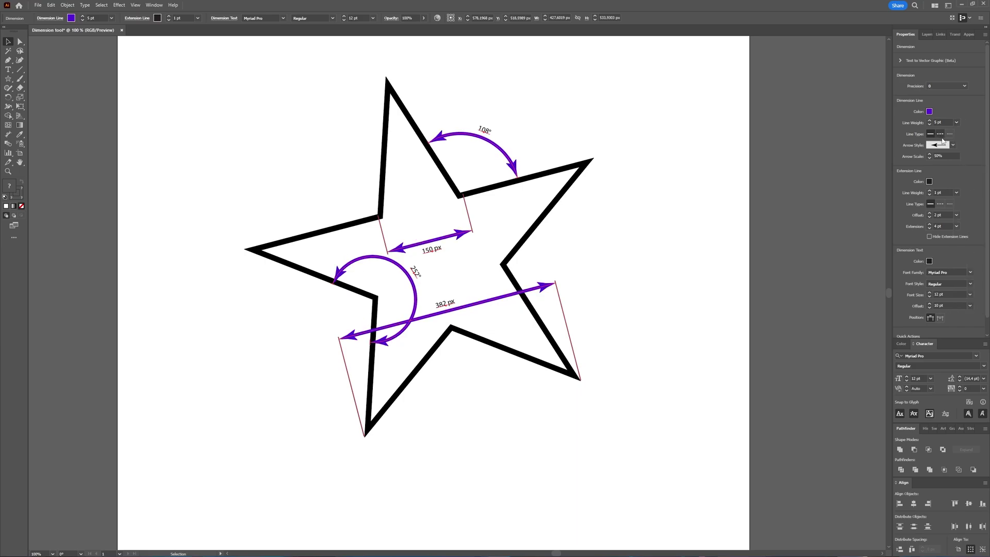
Step: Make the dimension lines dotted with open Arrow 11 arrowheads
left_click(940, 136)
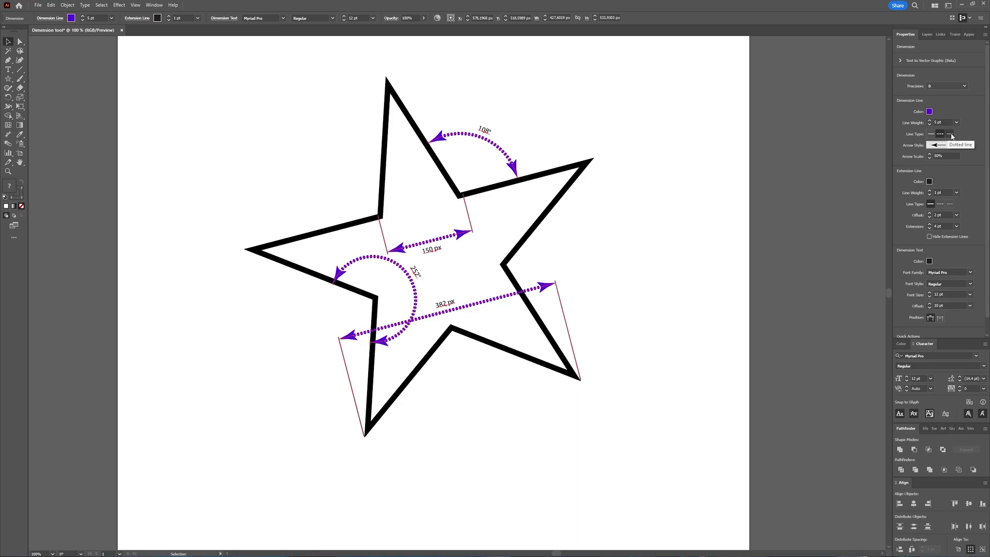
left_click(951, 135)
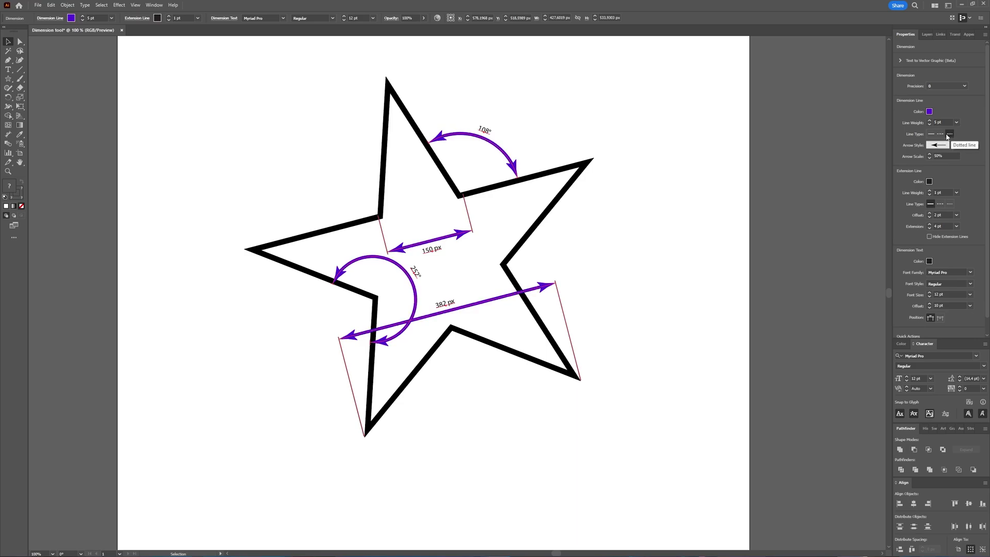
left_click(950, 136)
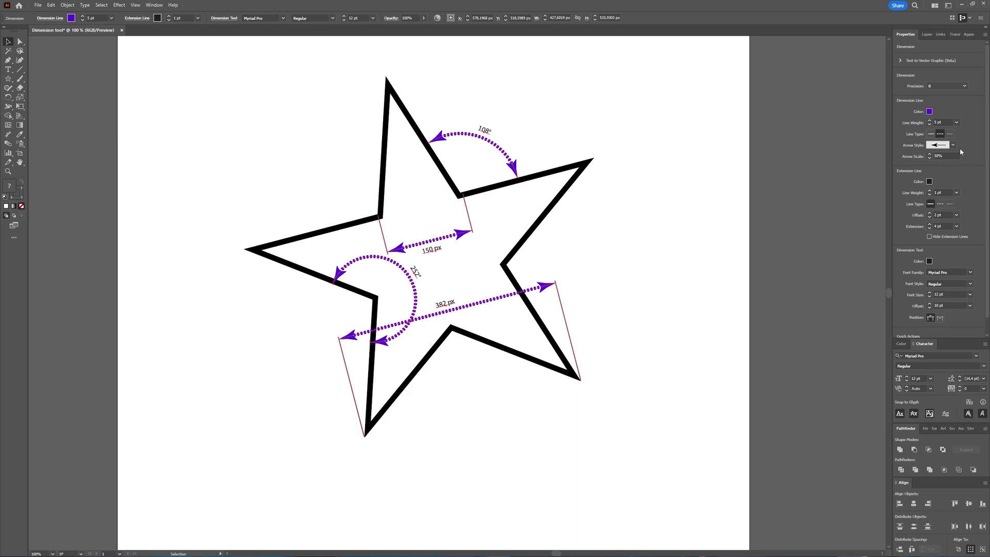
left_click(954, 145)
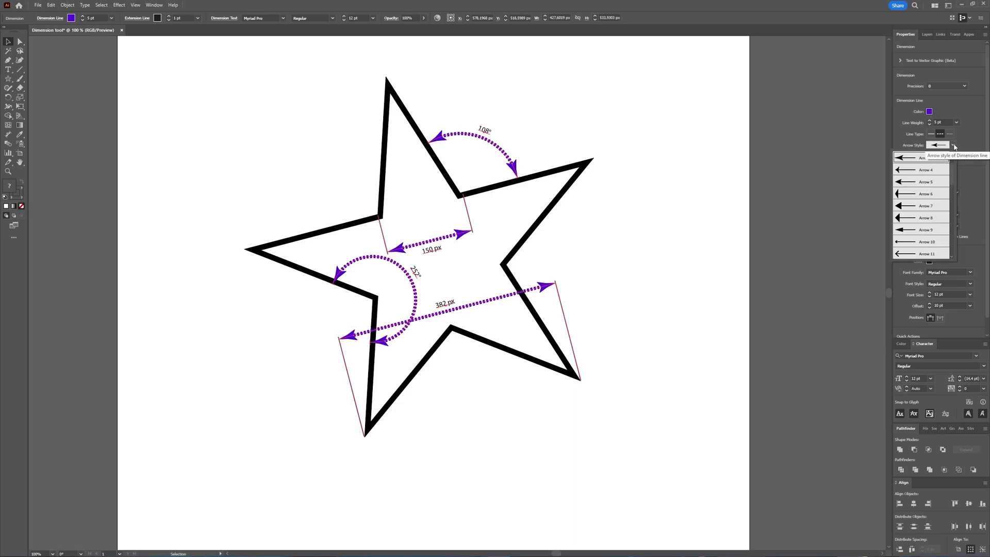
left_click(923, 254)
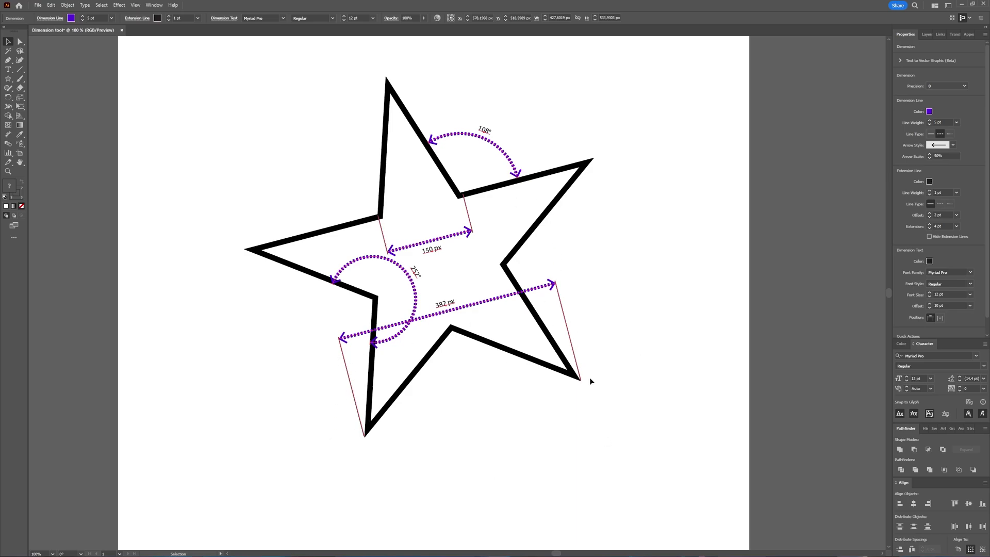
Step: Make the extension lines blue with a 3 pt line weight
left_click(928, 182)
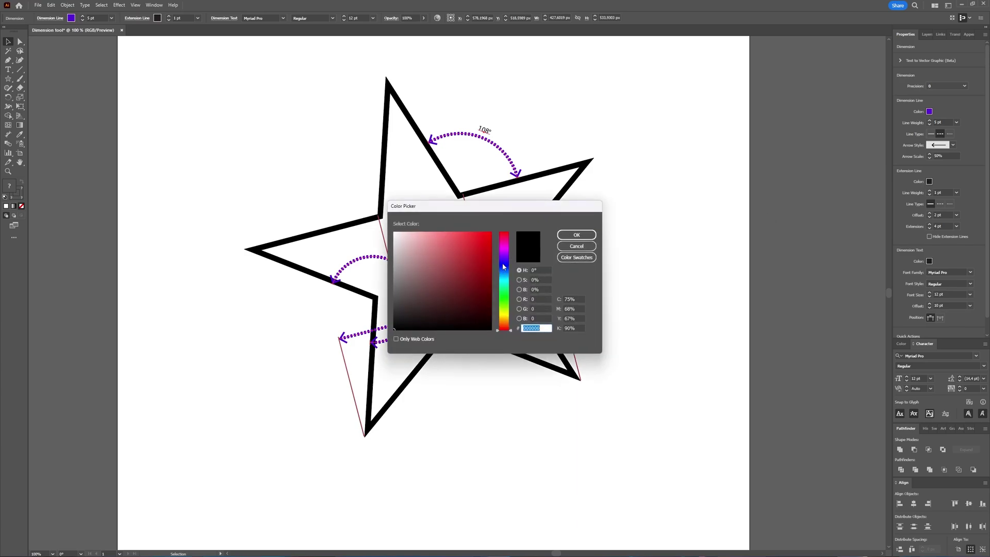
left_click(504, 267)
left_click(489, 235)
left_click(577, 235)
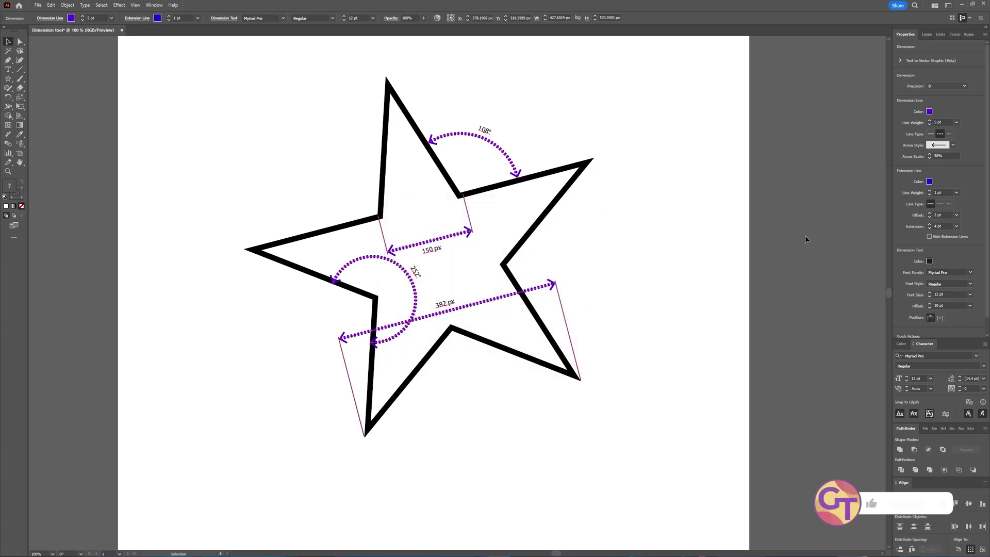
left_click(957, 192)
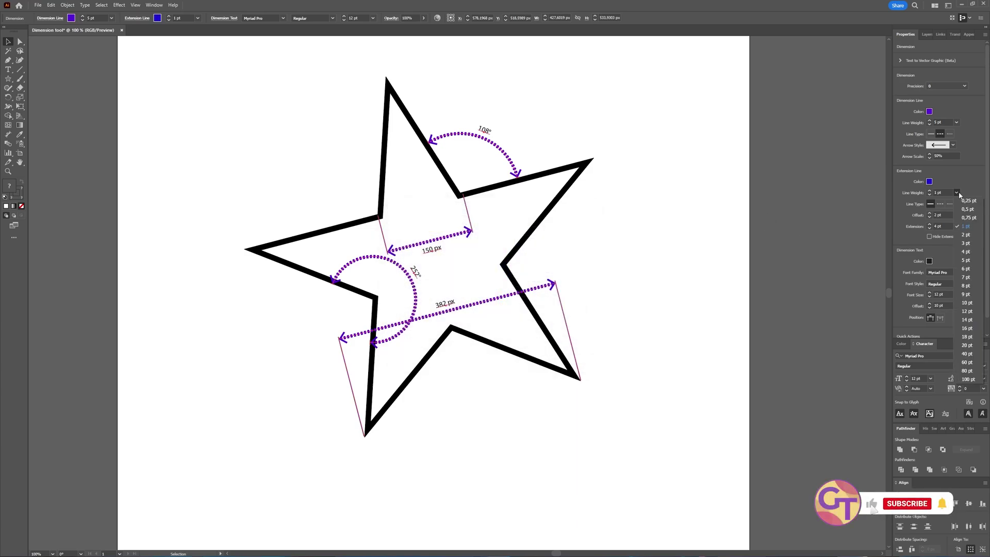
left_click(968, 243)
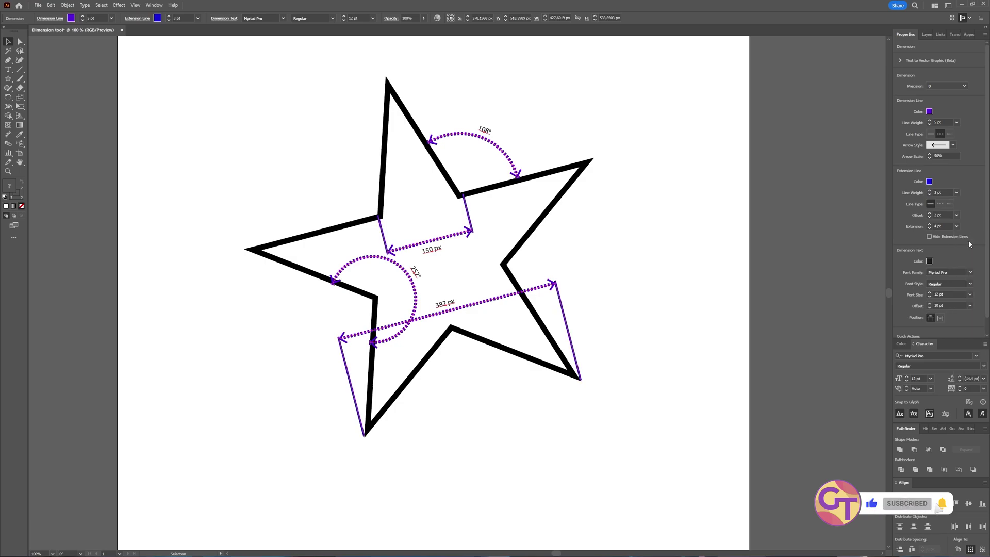
Step: Raise the dimension text font size to 13 pt, keeping extension lines visible
left_click(950, 204)
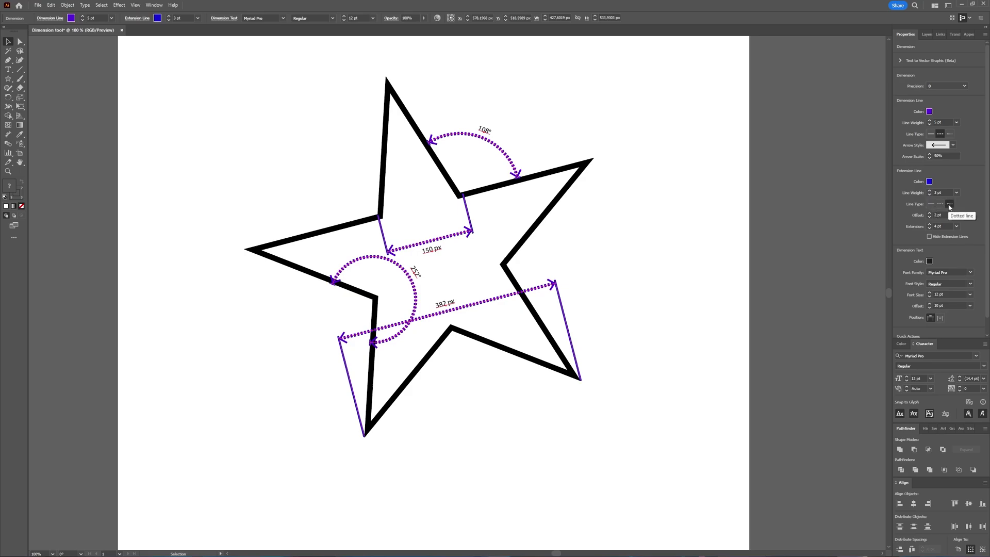
left_click(930, 237)
left_click(930, 238)
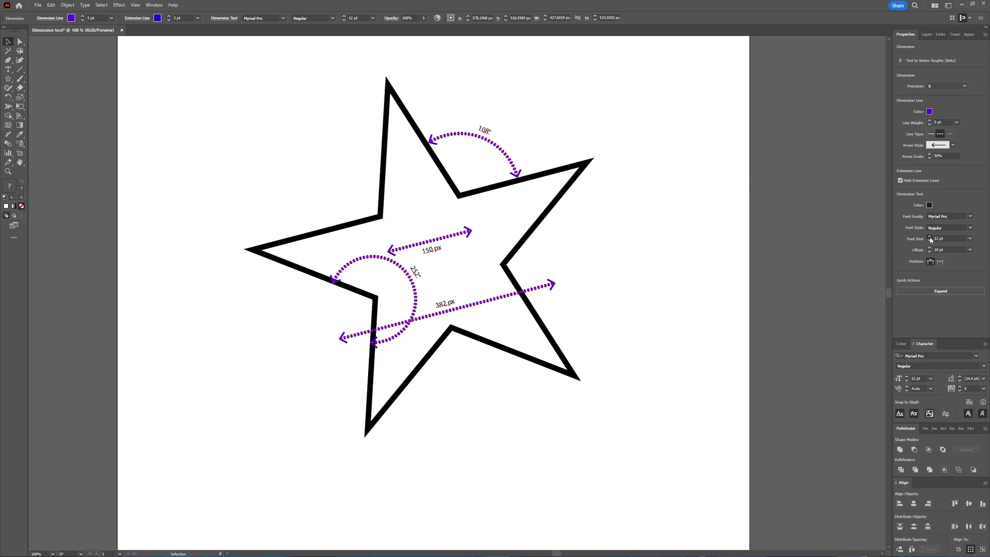
left_click(900, 180)
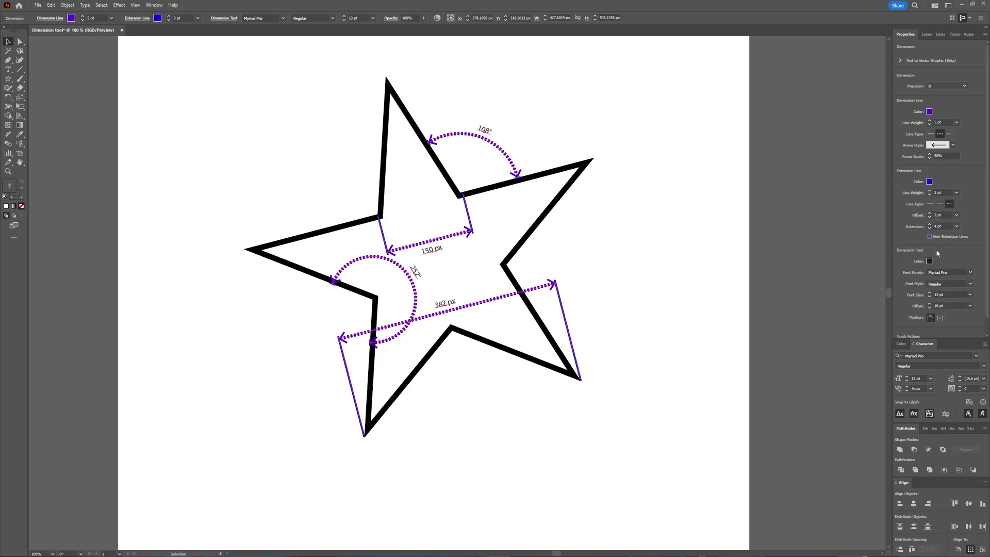
Step: Set the dimension text font to Omnes Narrow Regular with an 8 pt offset
left_click(971, 274)
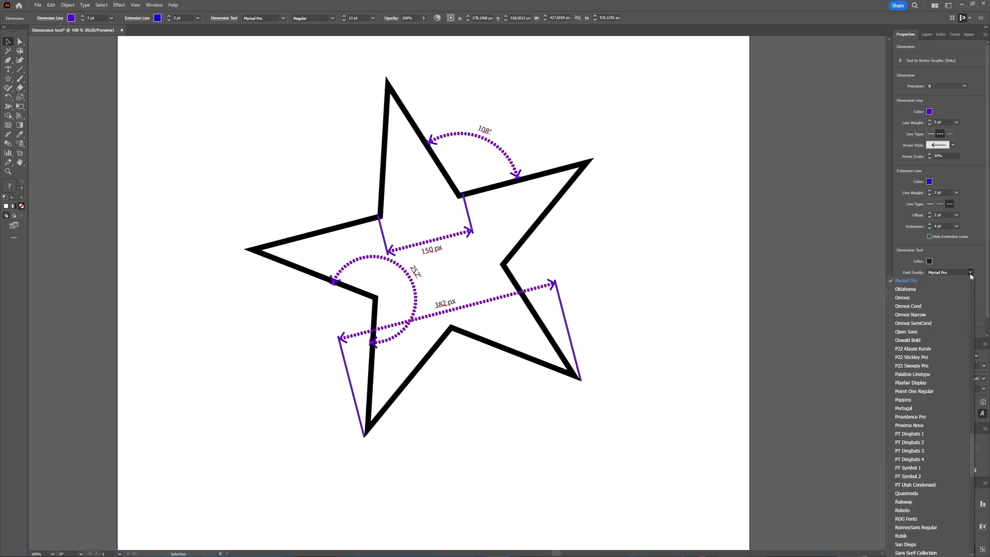
left_click(928, 315)
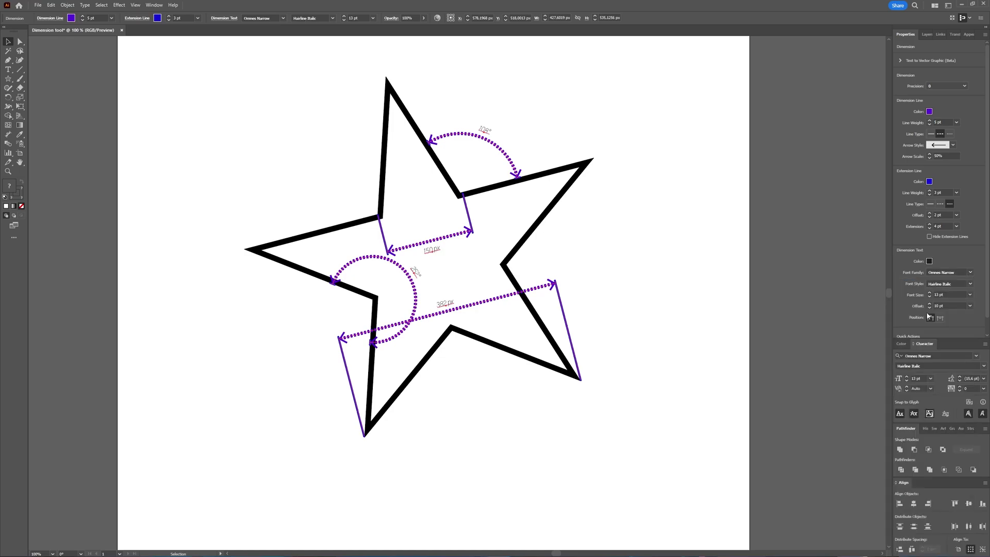
left_click(969, 283)
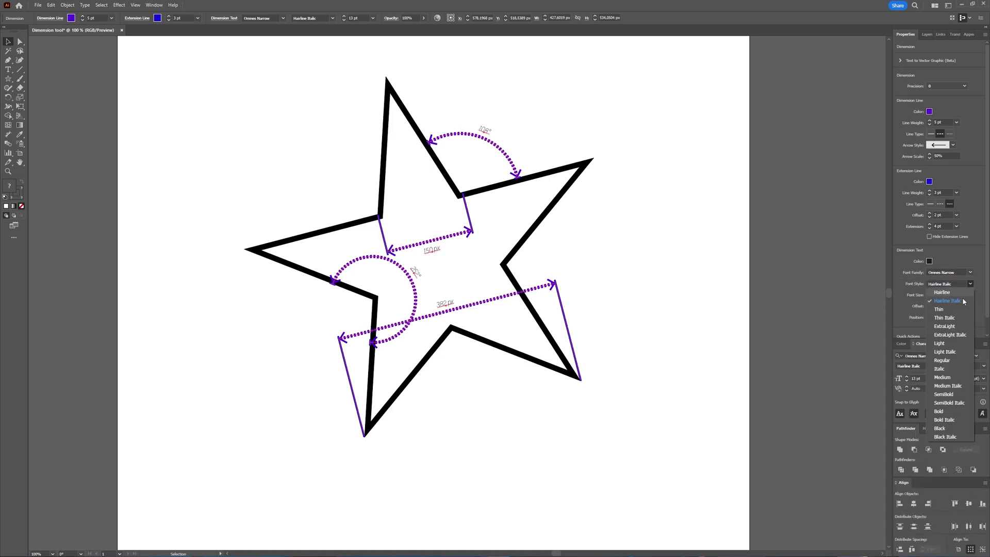
left_click(943, 360)
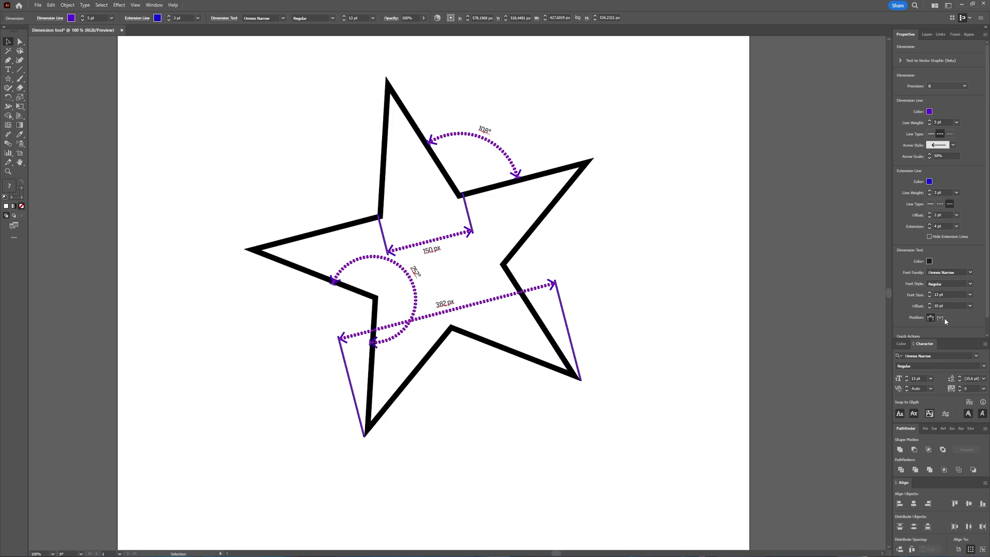
scroll(946, 305, "down", 2)
scroll(983, 235, "down", 1)
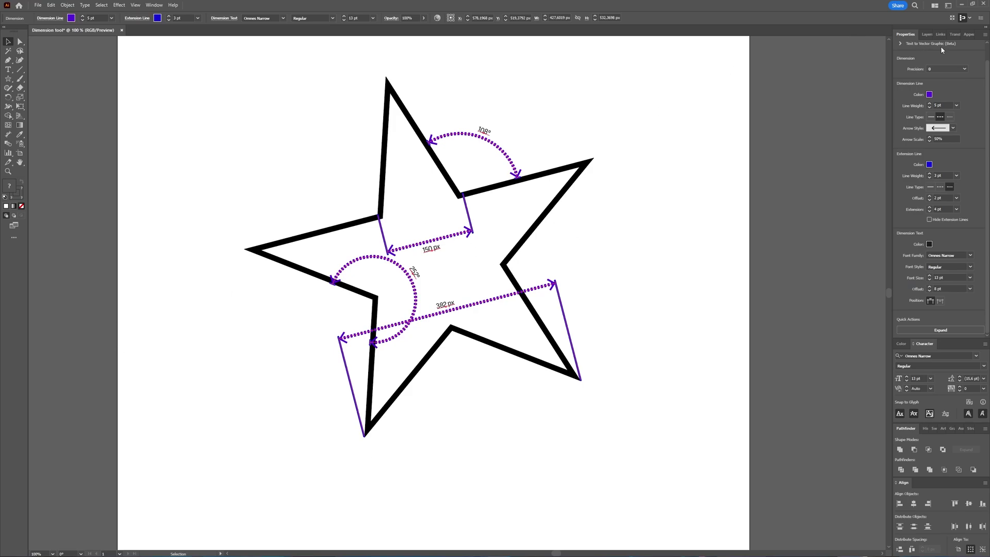
Step: Unlock Layer 1 and delete the star along with all its dimensions
left_click(927, 34)
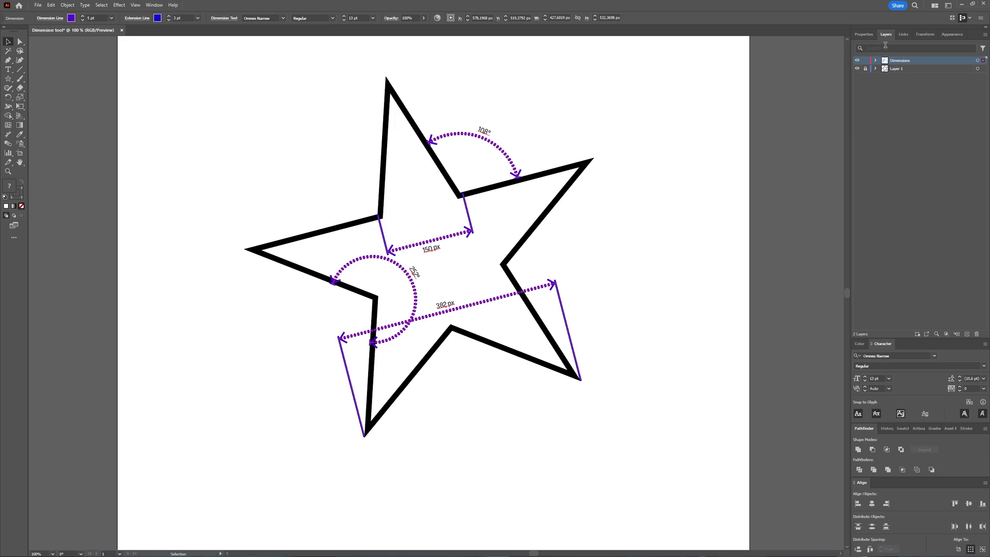
left_click(866, 68)
left_click_drag(207, 97, 633, 400)
key("Delete")
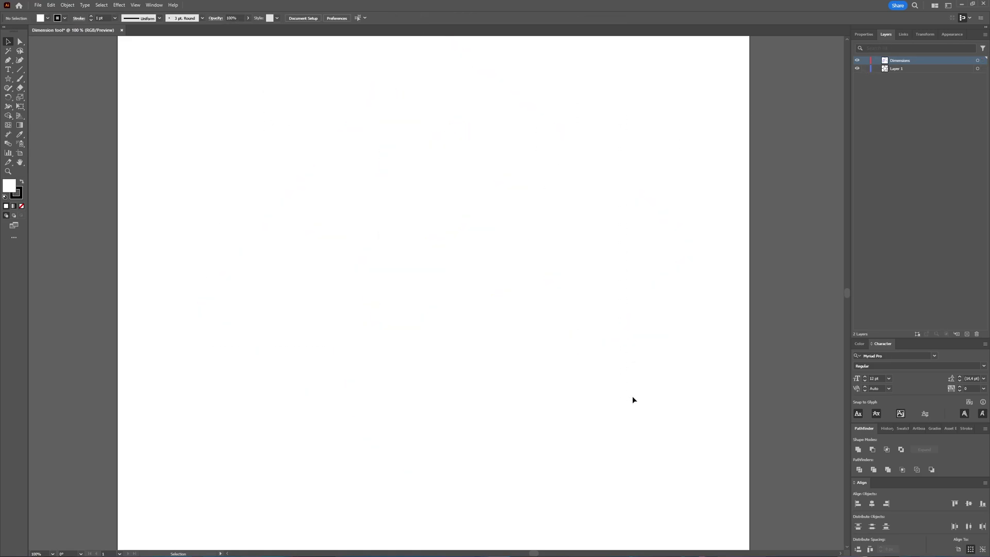
Step: Draw a 392 px circle near the artboard centre with the Ellipse Tool
left_click(7, 79)
left_click(47, 98)
key("l")
mouse_move(361, 206)
left_mouse_down()
mouse_move(581, 437)
mouse_move(537, 387)
mouse_move(536, 369)
left_mouse_up()
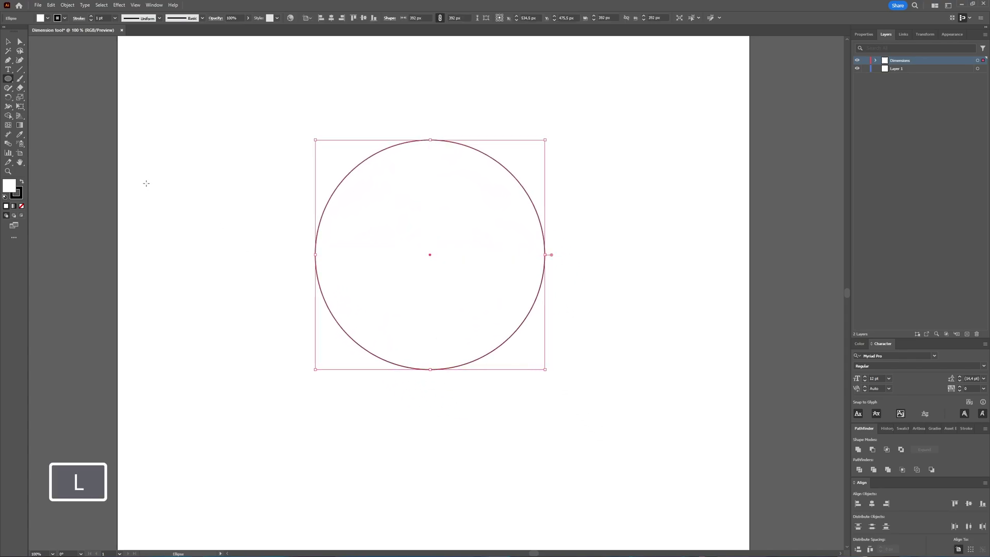
Step: Dimension the circle with R 196 px radius and ø 392 px diameter, then relock Layer 1
left_click(11, 41)
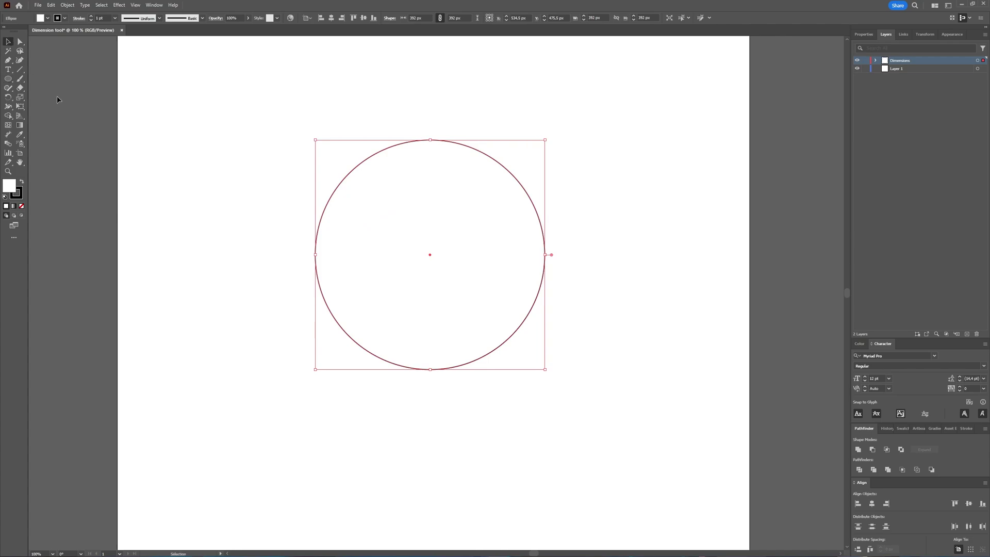
left_click(57, 96)
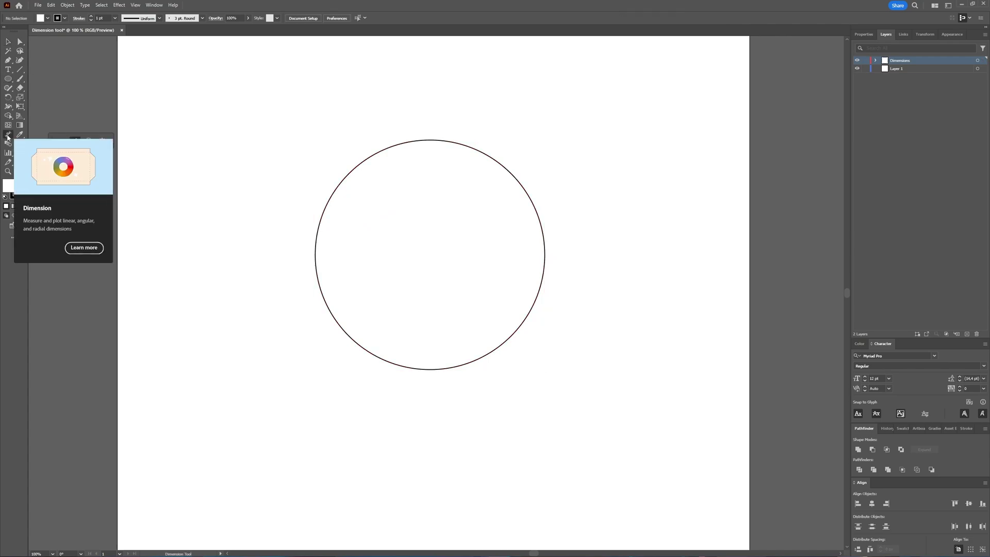
left_click(8, 135)
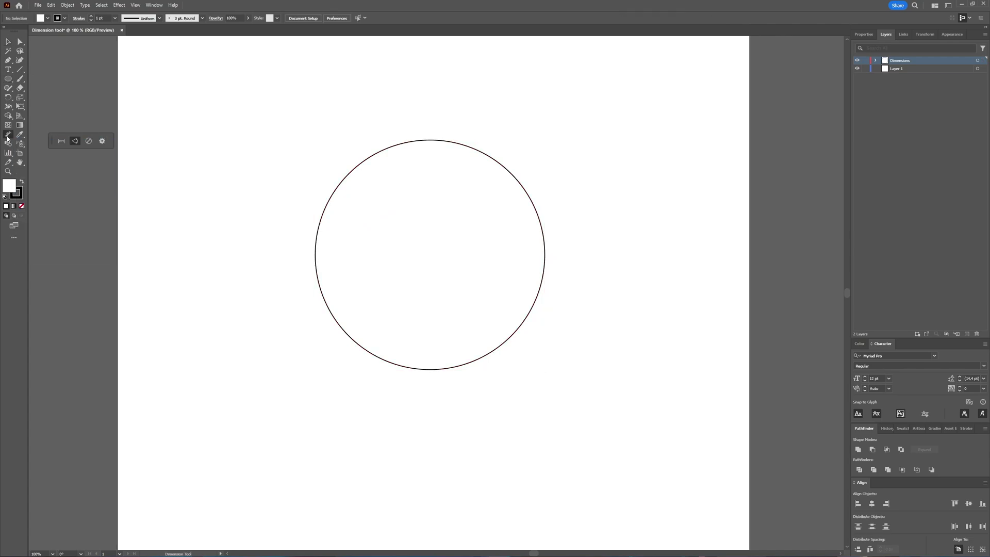
left_click(89, 144)
left_click_drag(433, 292, 433, 258)
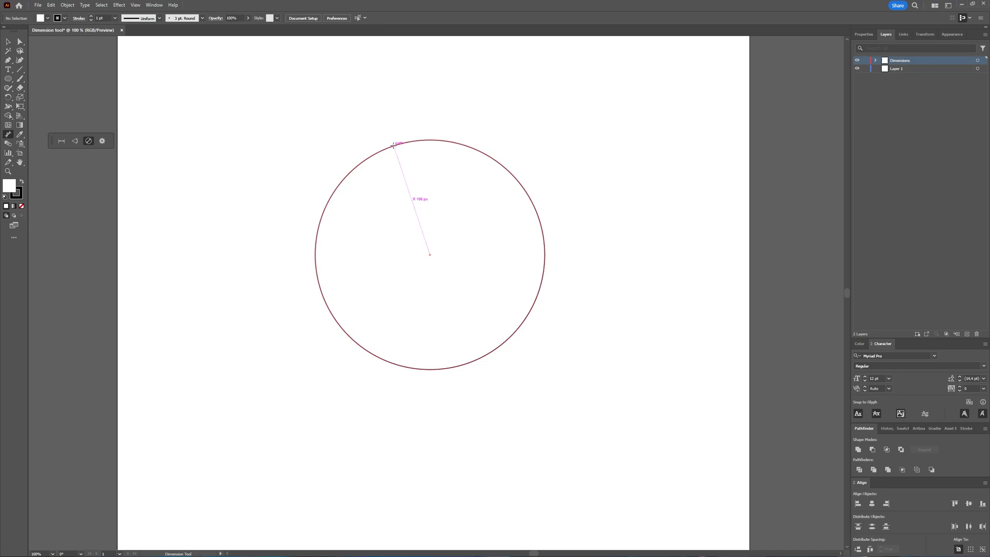
left_click(394, 146)
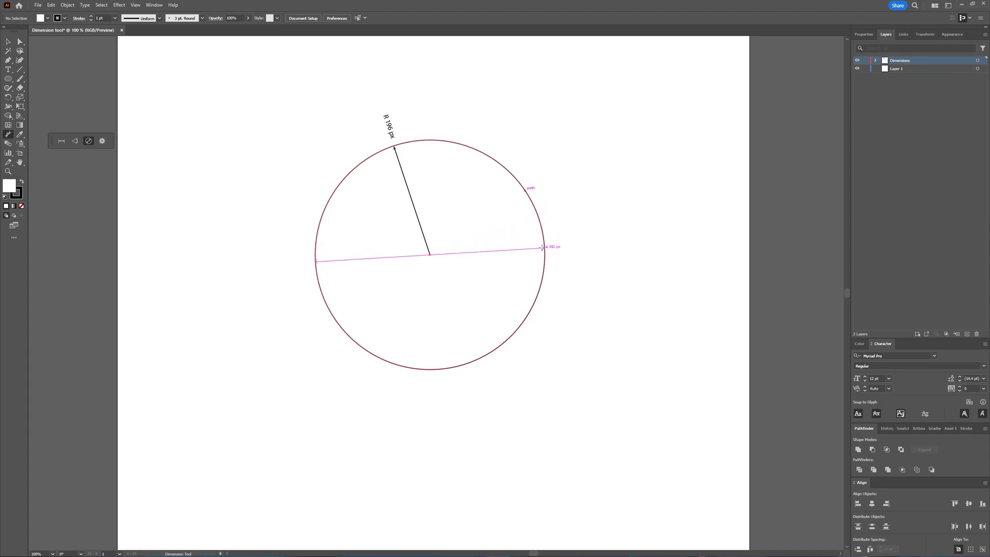
left_click(542, 247)
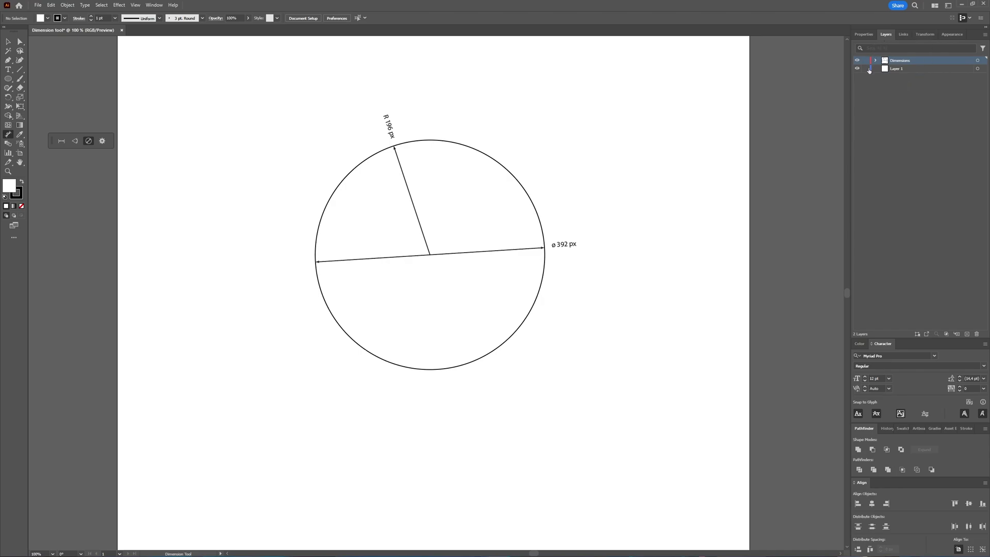
left_click(867, 69)
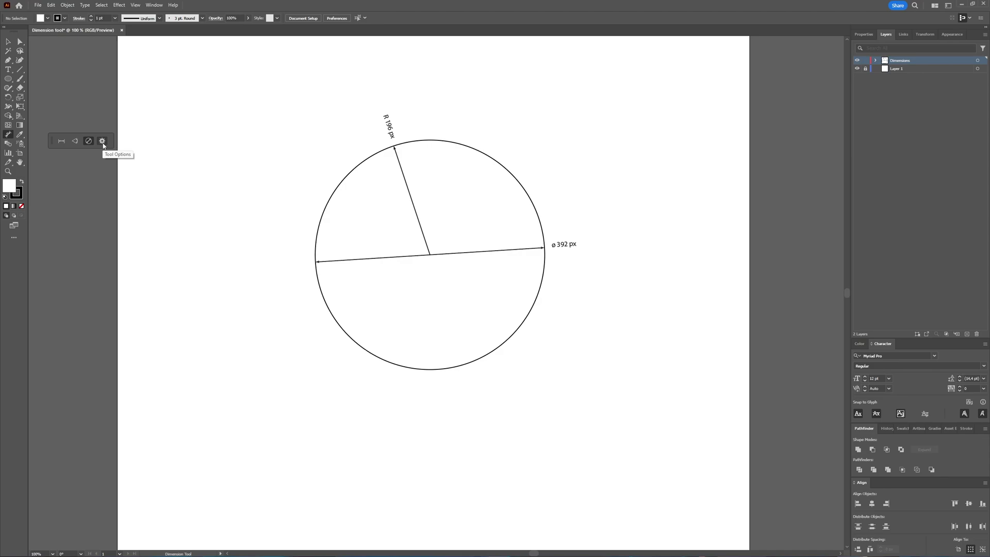
Step: Set precision to 0.000 in the Dimension Tool Options dialog
left_click(102, 141)
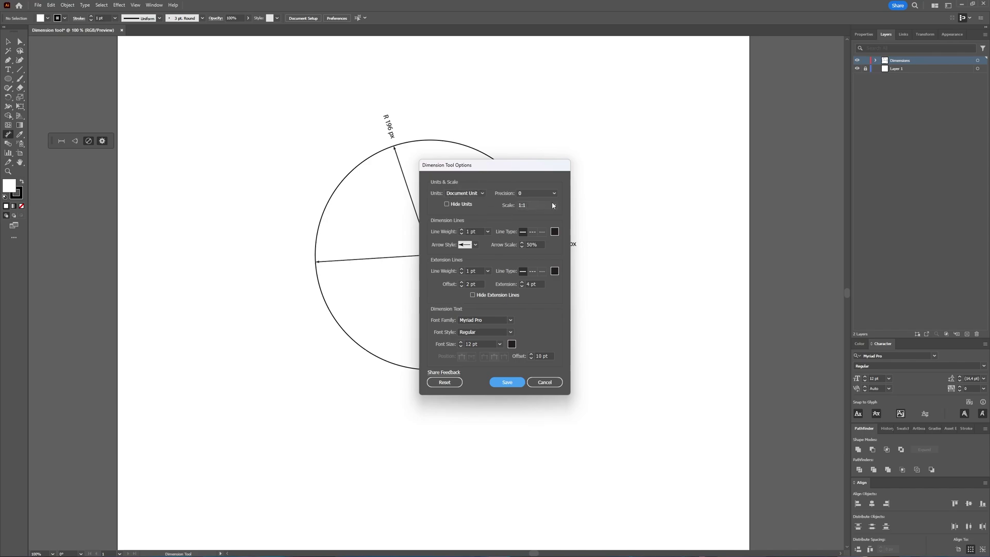
left_click(551, 193)
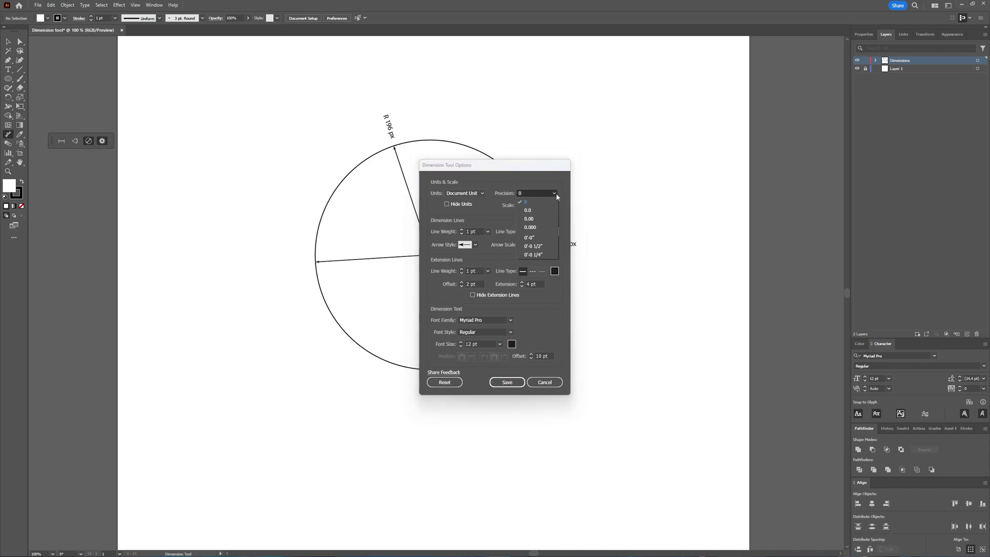
left_click(540, 230)
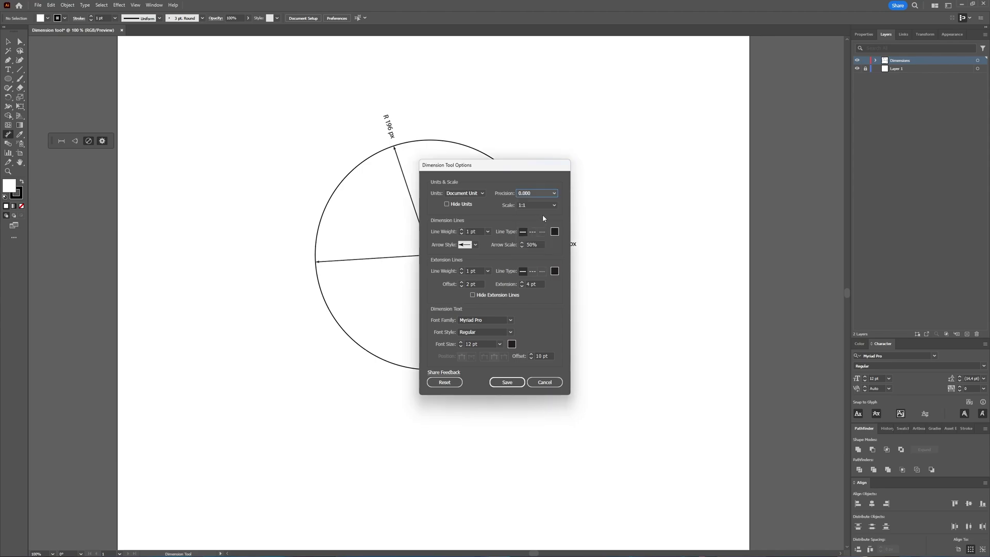